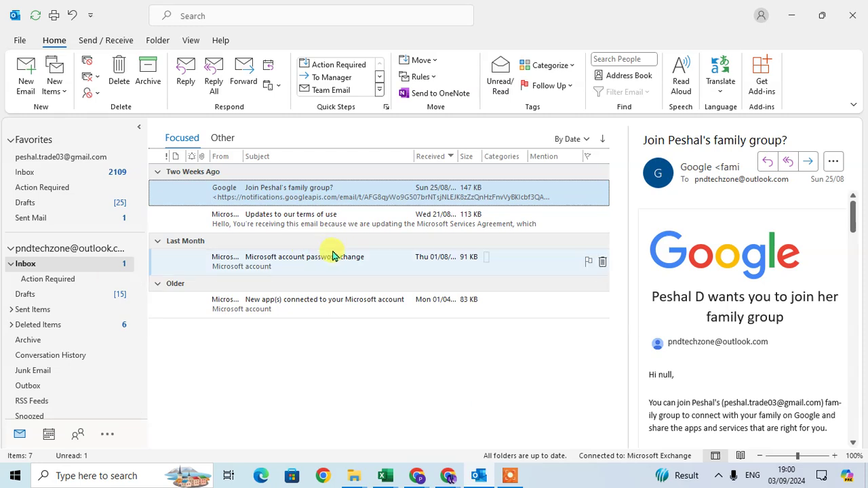
# Step: Open the Google 'Join family group?' invitation email in a separate message window
pyautogui.doubleClick(382, 200)
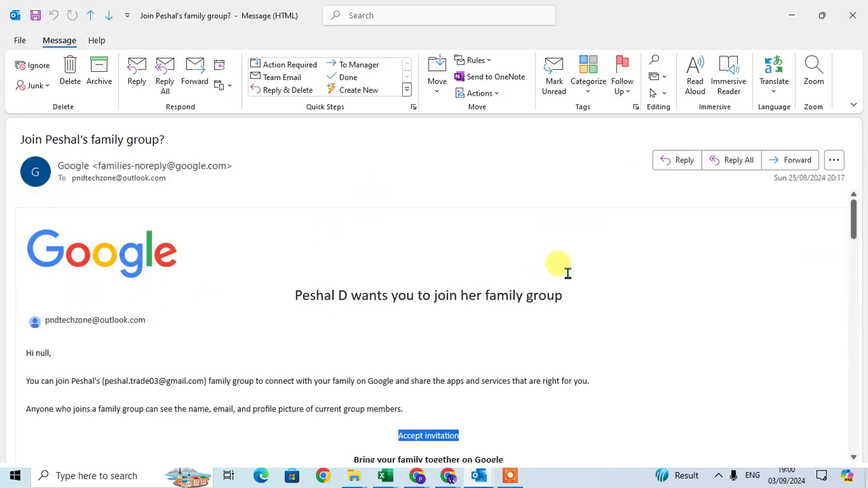
# Step: Start a reply to the family group invitation and show the Insert ribbon
pyautogui.click(665, 164)
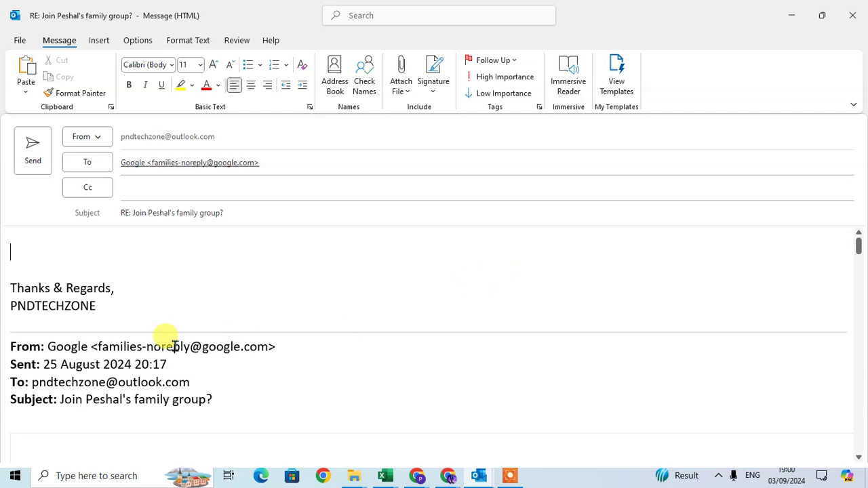
pyautogui.click(100, 41)
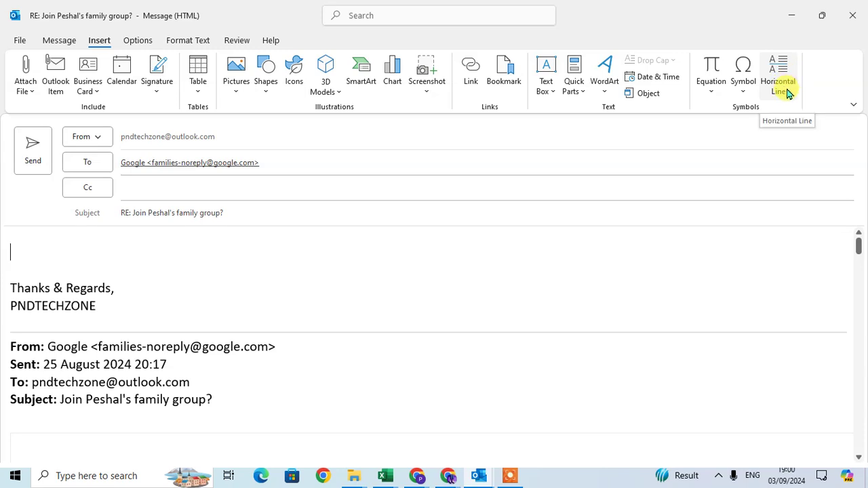
pyautogui.click(789, 89)
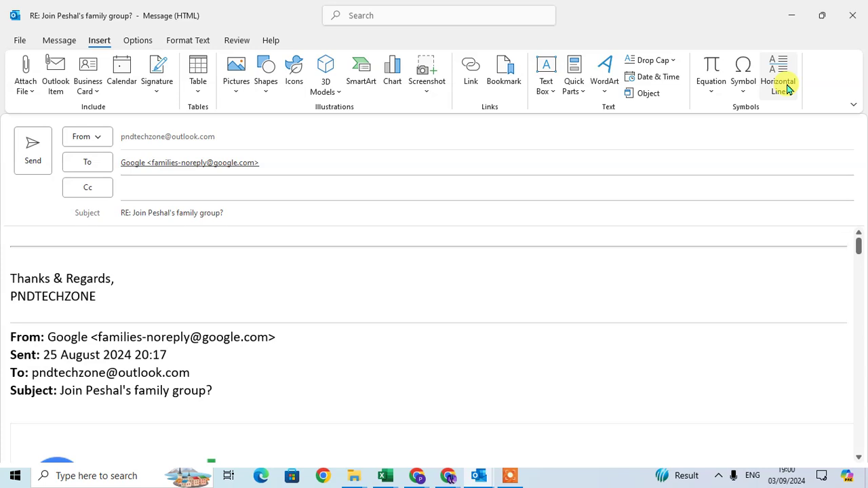
# Step: Insert five more horizontal lines into the reply body and select the bottom one
pyautogui.click(789, 90)
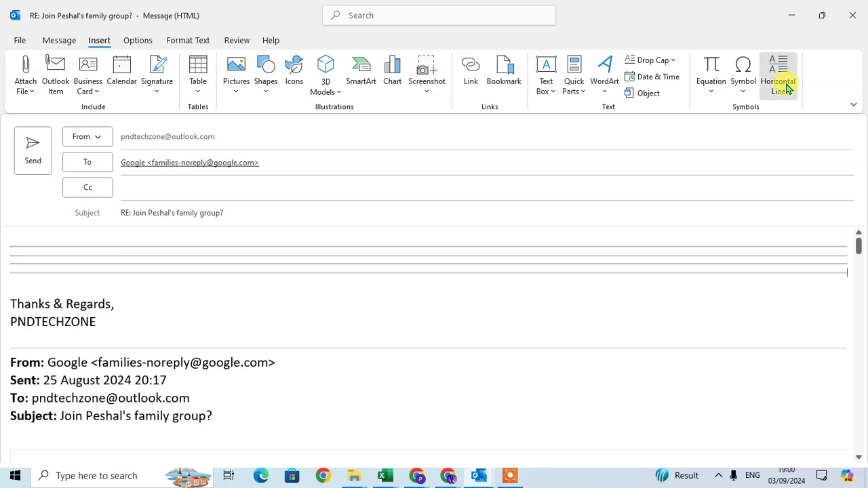
pyautogui.click(789, 90)
pyautogui.click(789, 90)
pyautogui.click(789, 90)
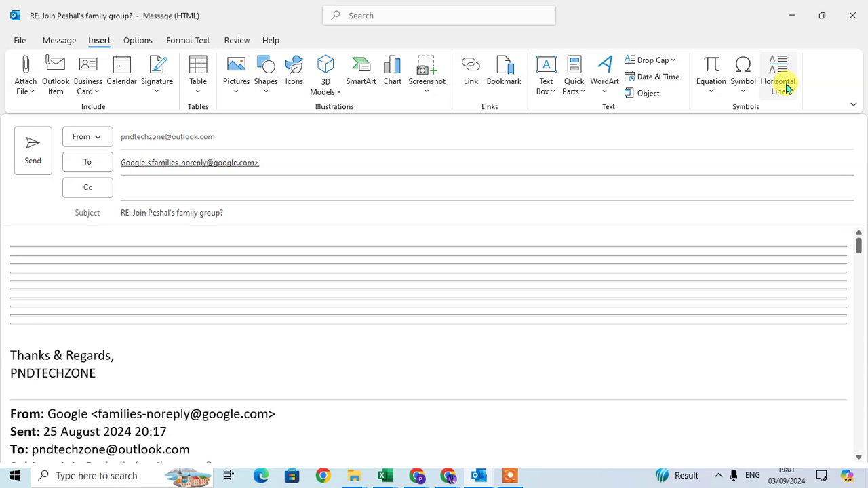
pyautogui.click(790, 89)
pyautogui.click(789, 89)
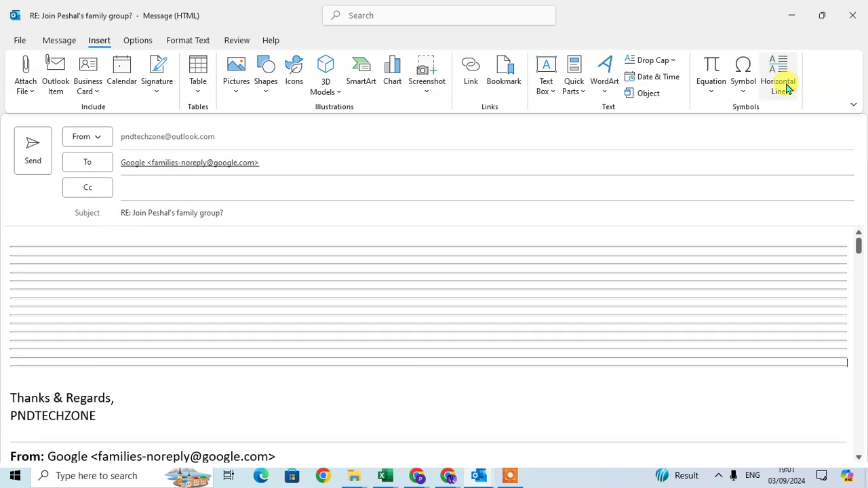
pyautogui.click(105, 367)
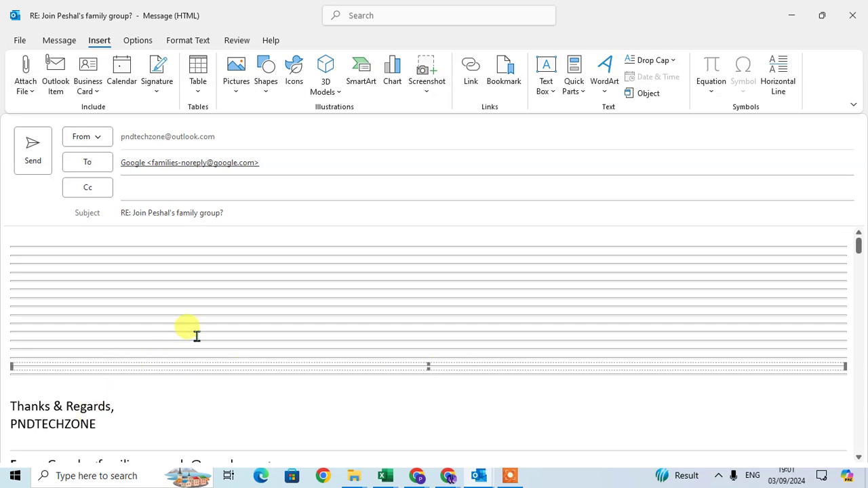
# Step: Delete two horizontal lines from the stack, then select the remaining lines
pyautogui.press('Delete')
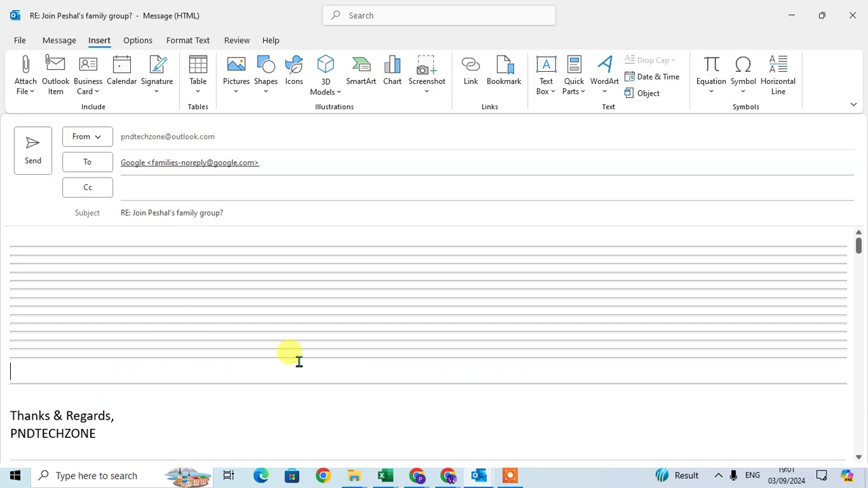
pyautogui.click(337, 333)
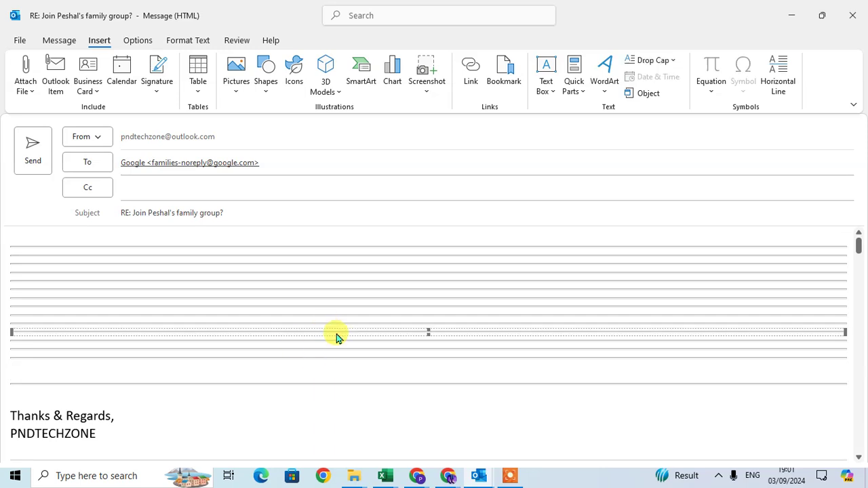
pyautogui.press('Delete')
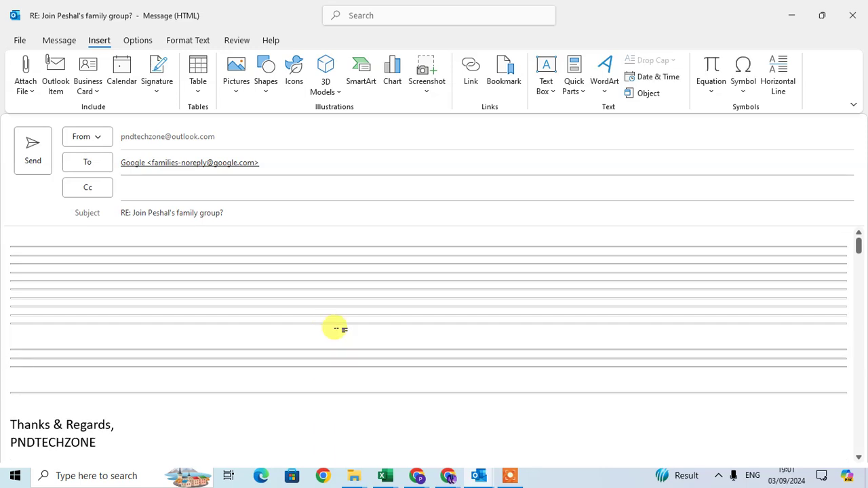
pyautogui.moveTo(271, 237)
pyautogui.mouseDown()
pyautogui.moveTo(645, 385)
pyautogui.moveTo(862, 387)
pyautogui.mouseUp()
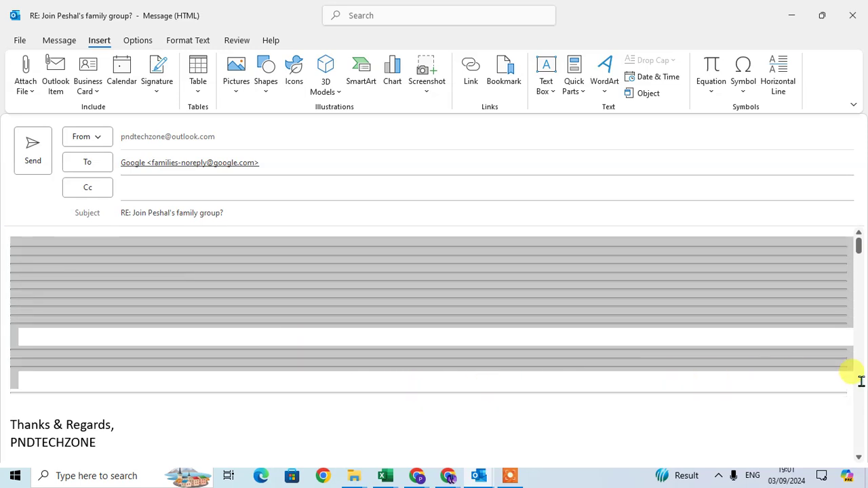
# Step: Delete the selected horizontal lines, then the last remaining line at the top
pyautogui.press('Delete')
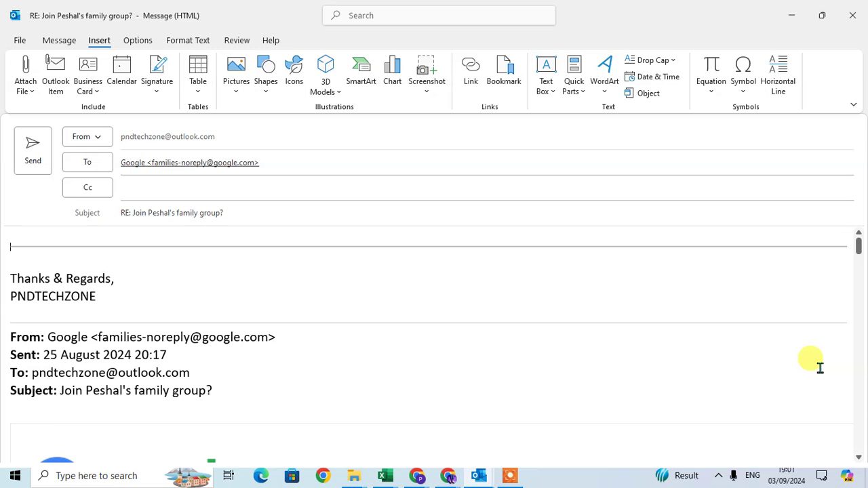
pyautogui.click(417, 247)
pyautogui.press('Delete')
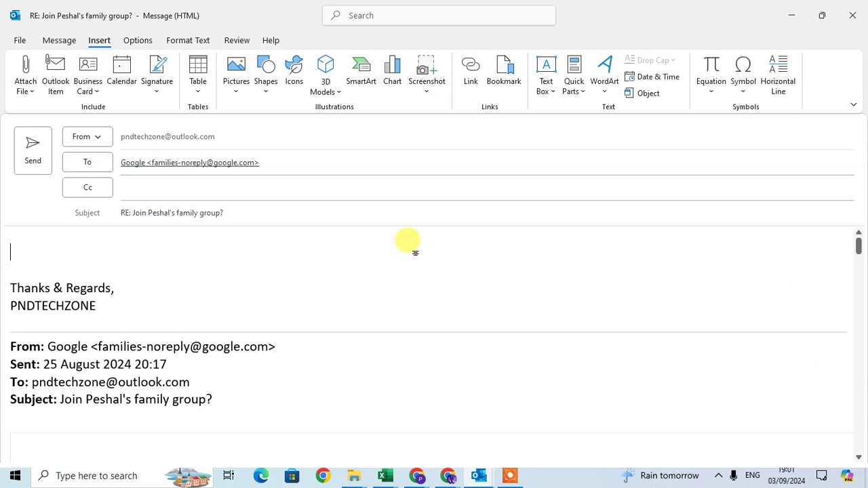